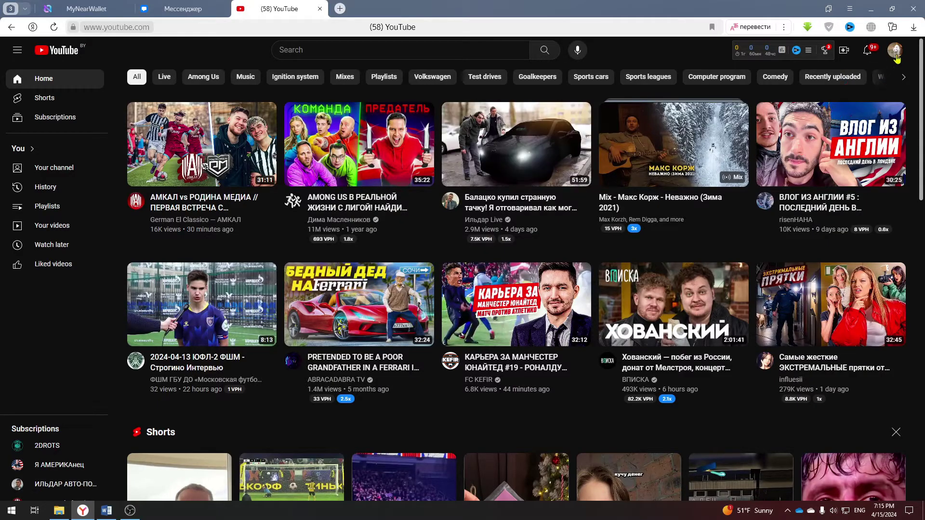
Check the channel's permissions in YouTube Studio settings, which list one Owner, then return to the channel page.
left_click(895, 51)
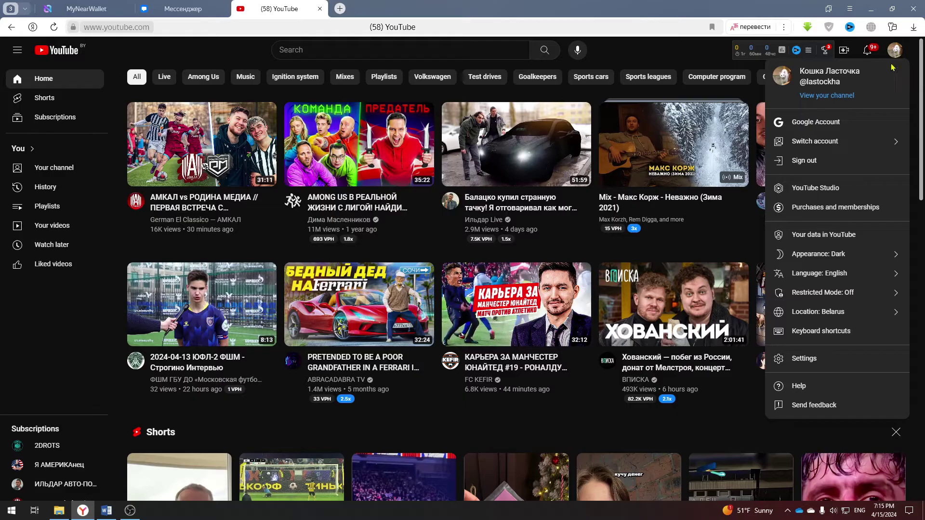
left_click(834, 189)
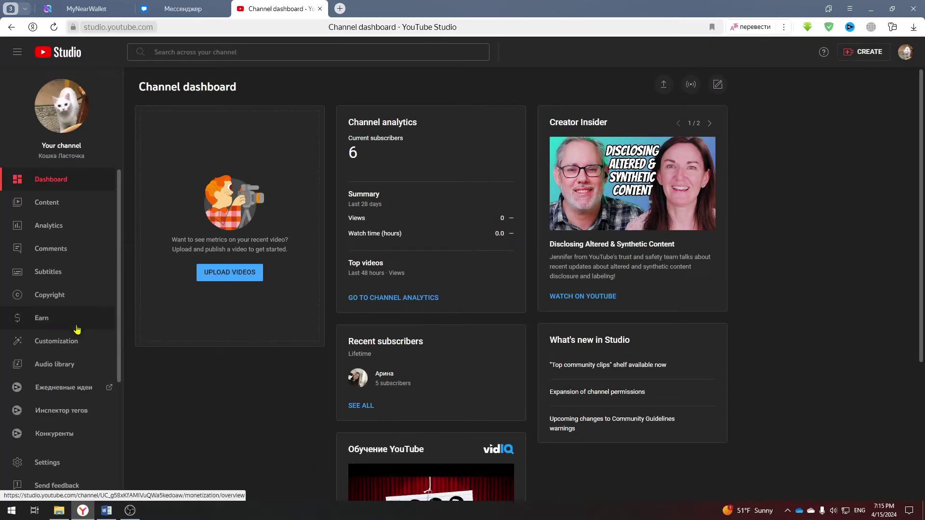
scroll(75, 357, "down", 2)
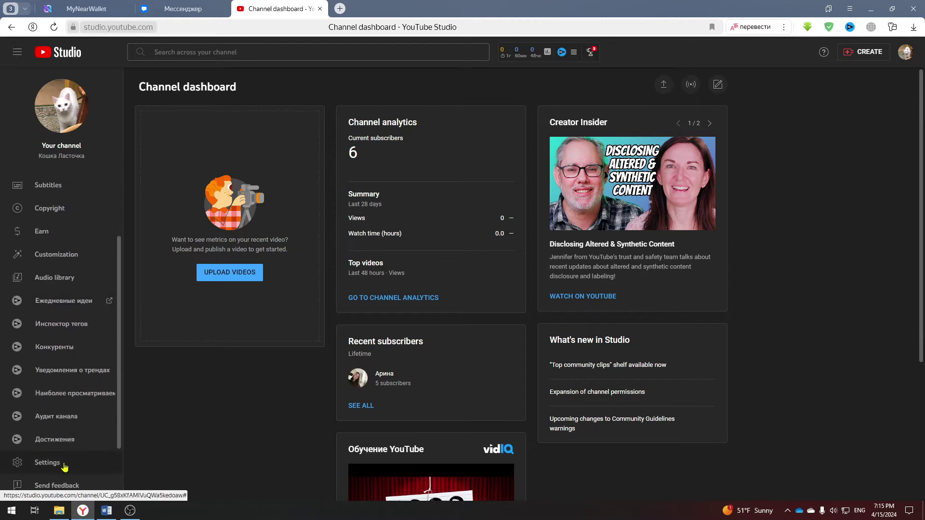
left_click(65, 464)
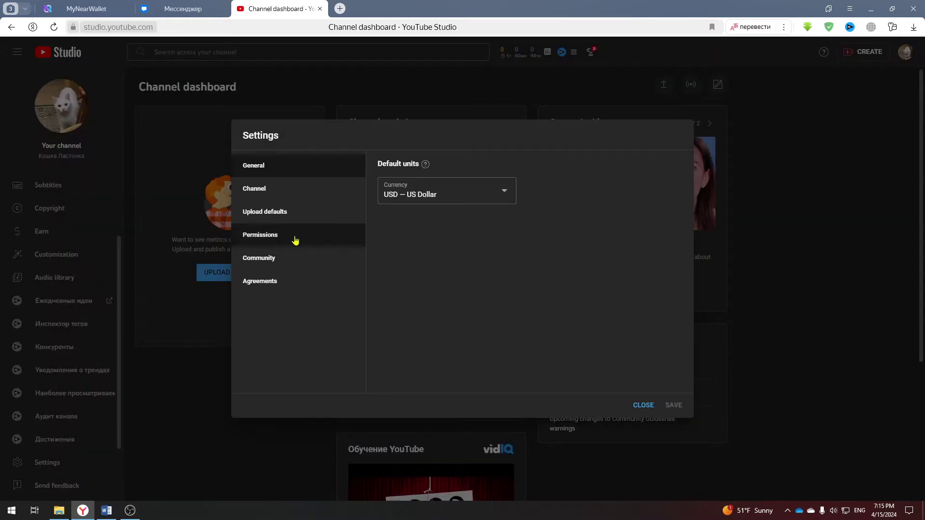
left_click(289, 240)
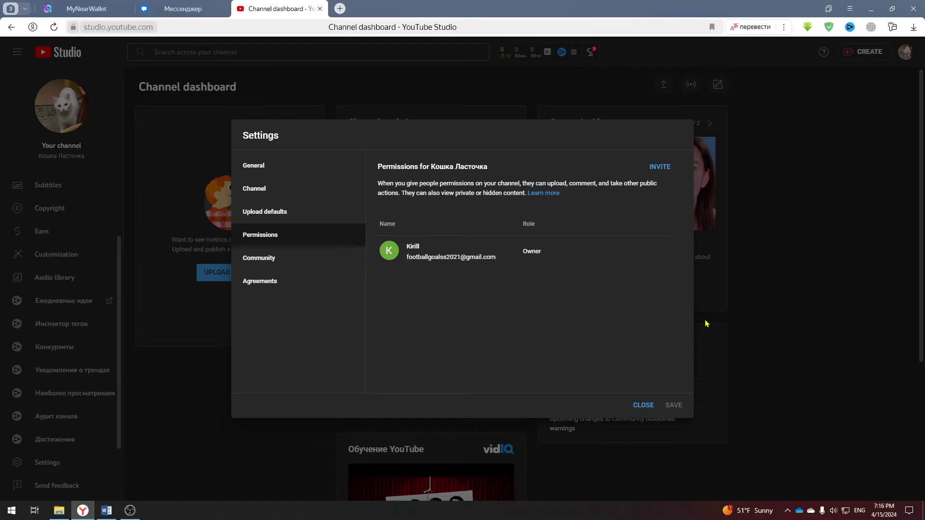
left_click(643, 405)
key("alt+Left")
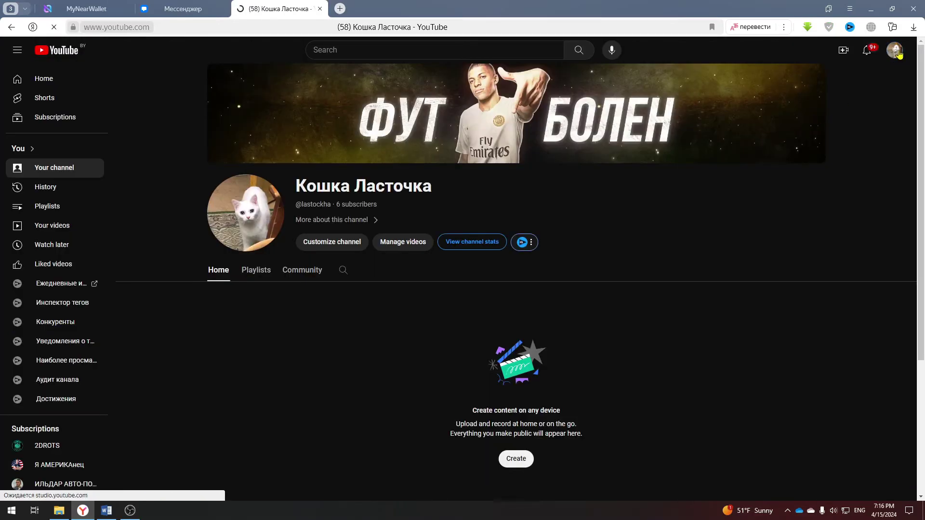
From YouTube account settings, go to the channel list and start creating a new channel.
left_click(898, 53)
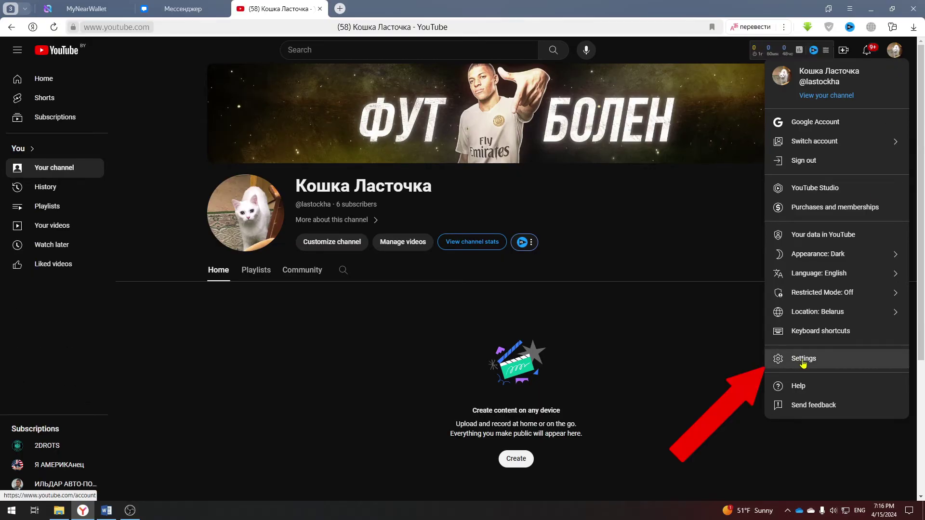
left_click(802, 361)
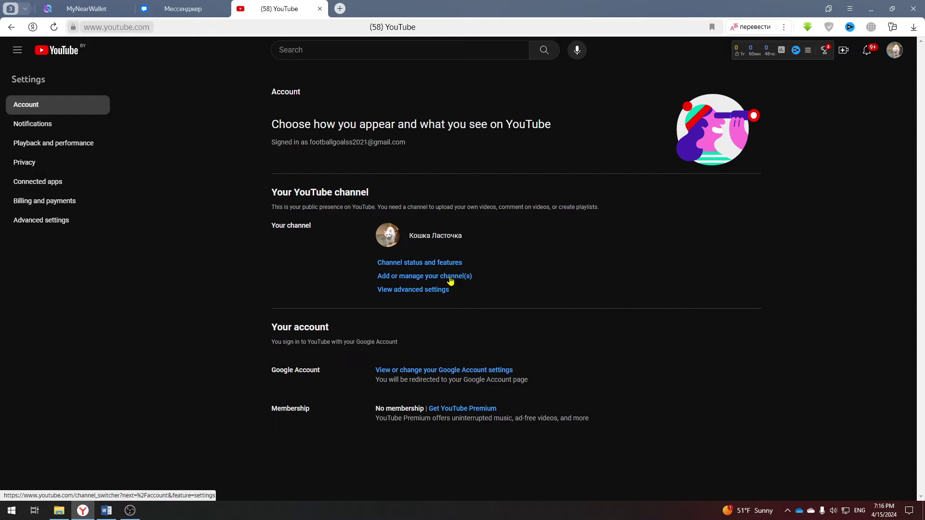
left_click(450, 279)
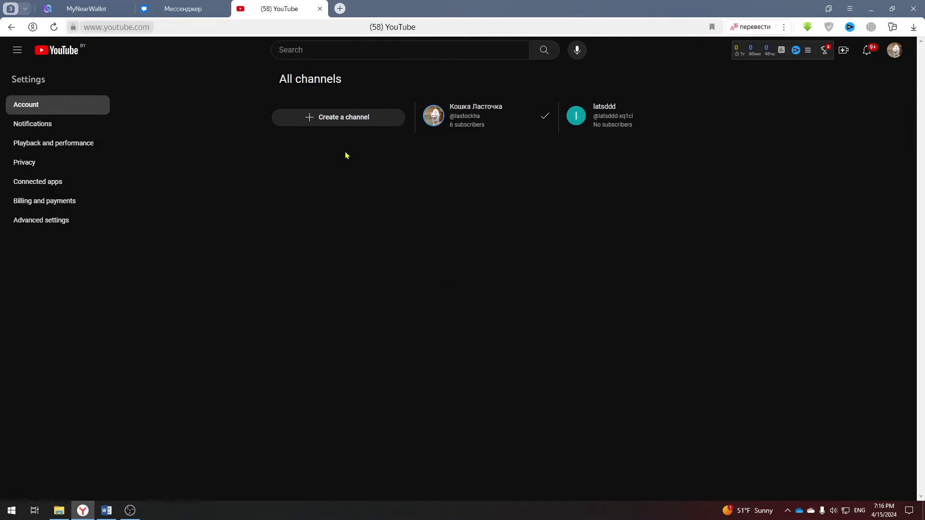
left_click(337, 118)
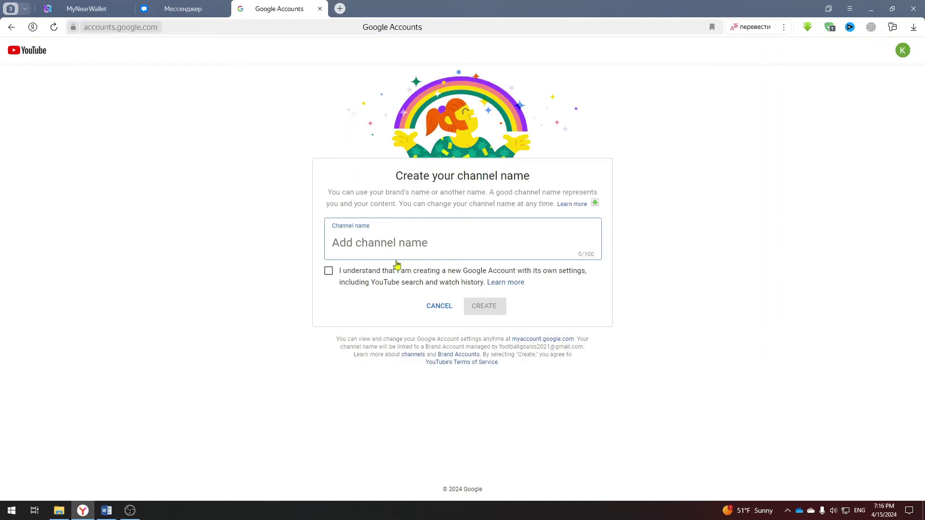
Enter 'lstdd' as the channel name and tick the consent, then back out without creating it.
type("lstdd")
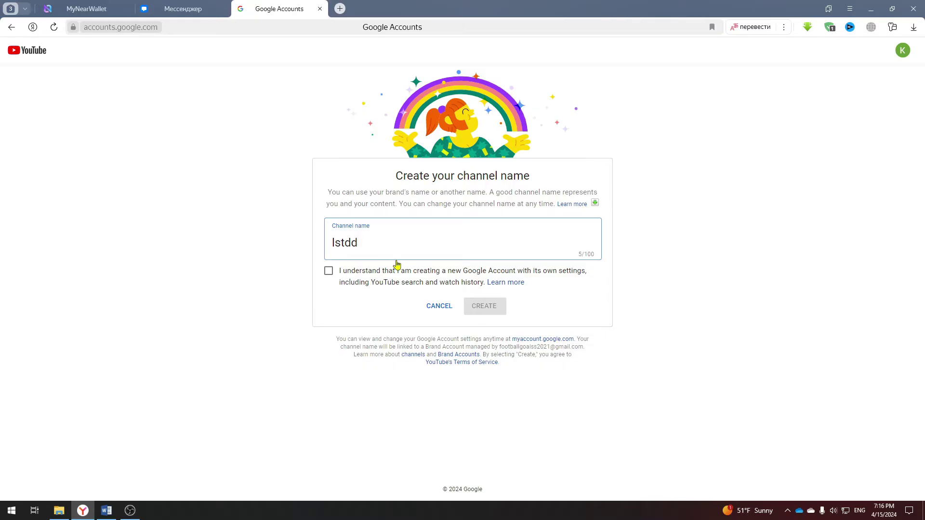
left_click(328, 271)
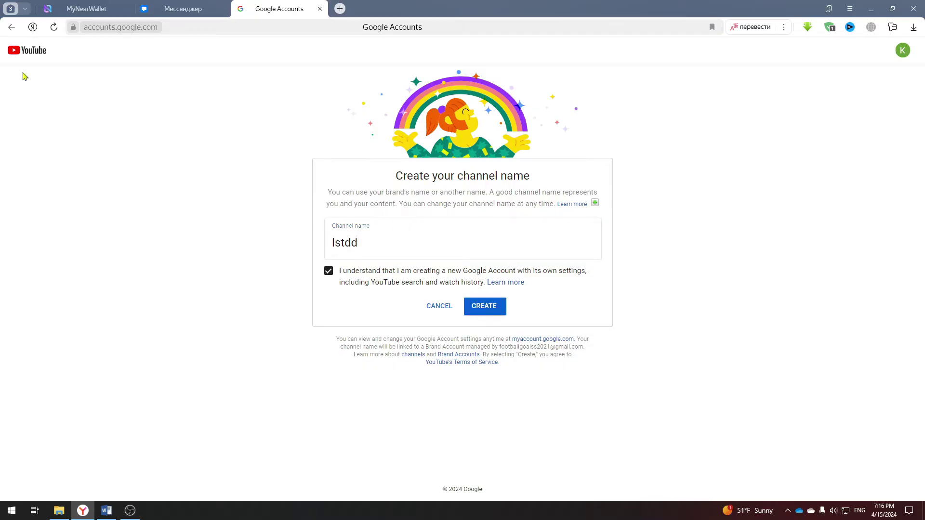
left_click(12, 27)
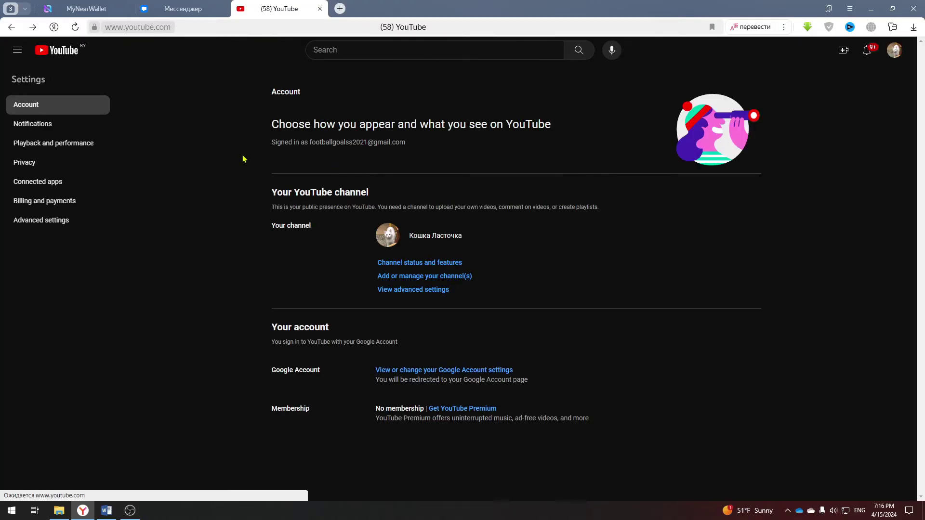
Use Advanced settings to reach the Transfer channel page that offers the latsddd Brand Account.
left_click(451, 281)
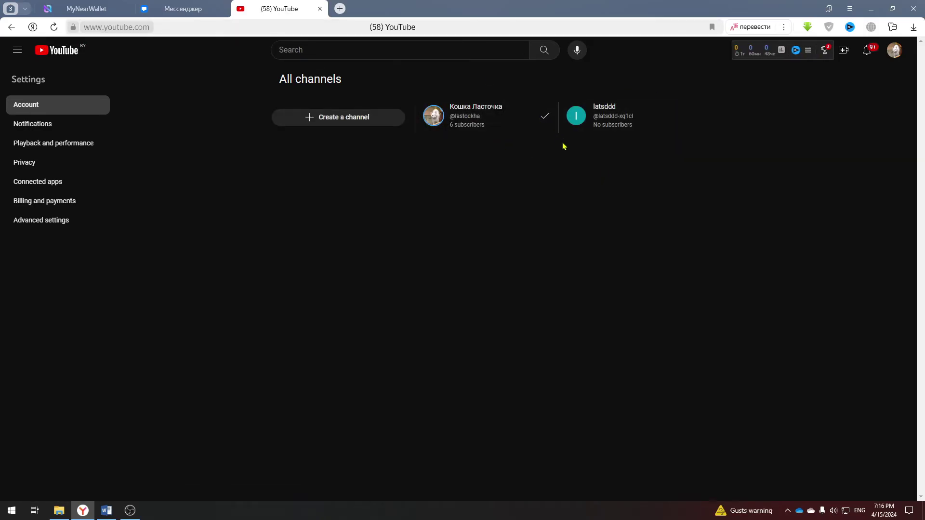
left_click(894, 50)
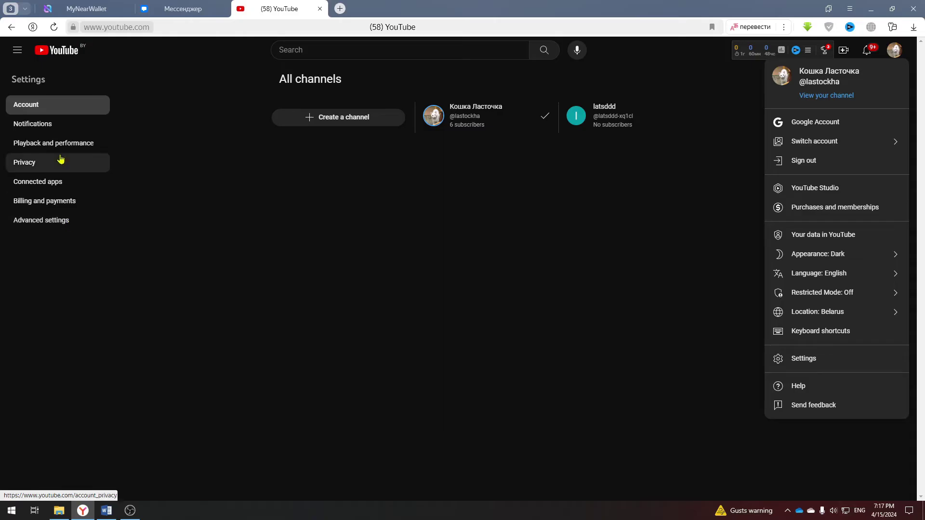
left_click(50, 112)
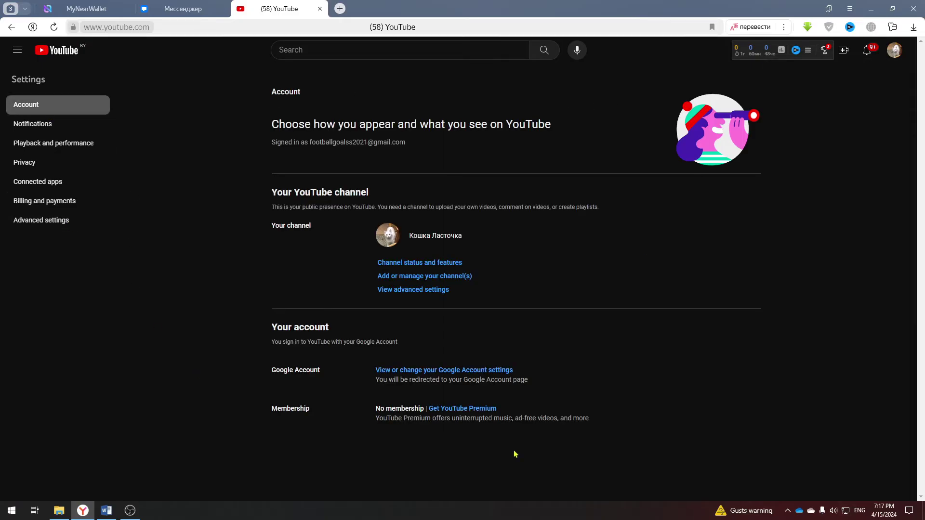
left_click(51, 223)
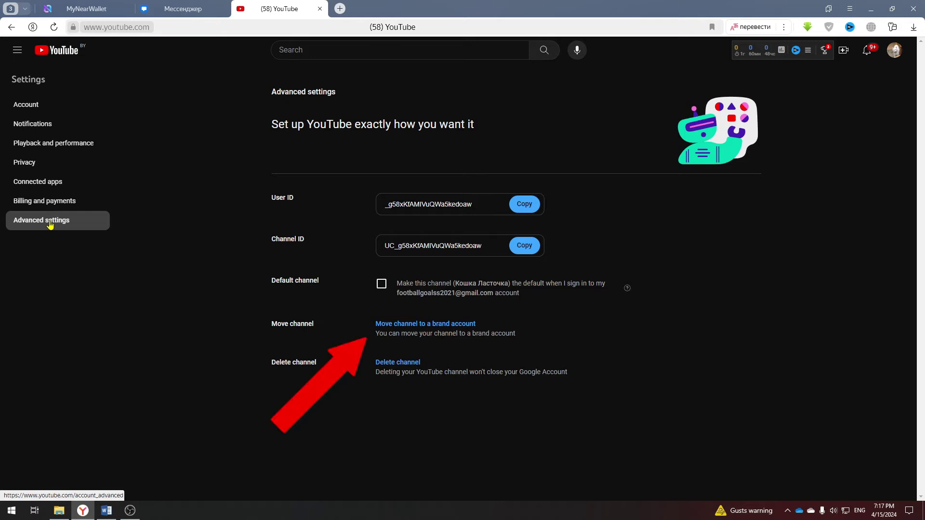
left_click(438, 324)
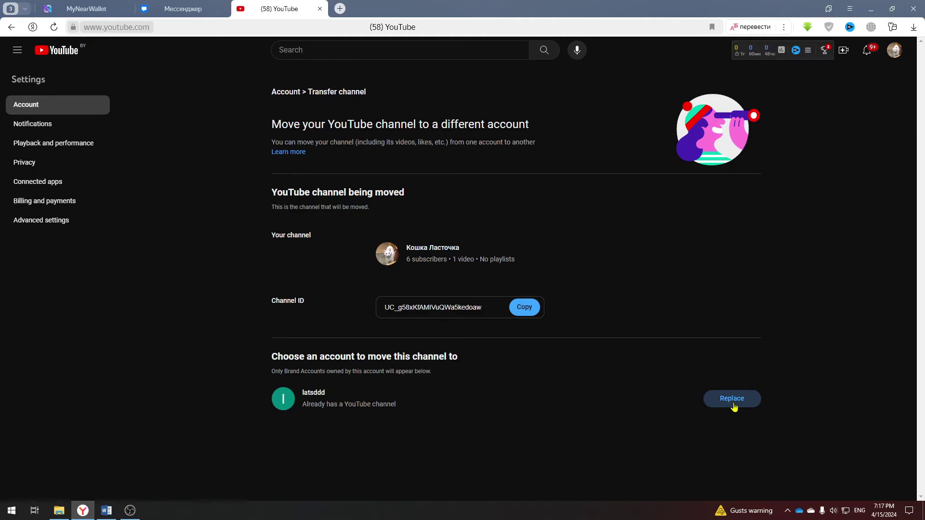
left_click(732, 399)
left_click(302, 353)
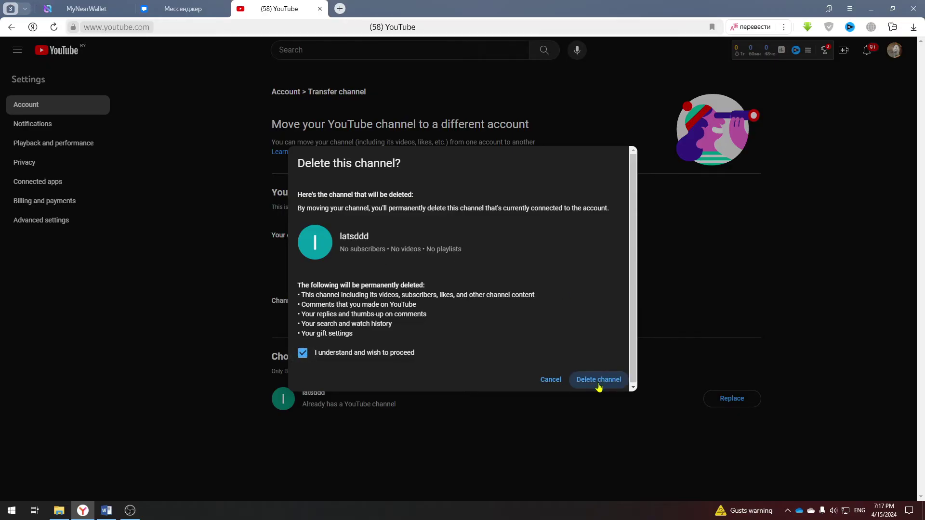
left_click(551, 380)
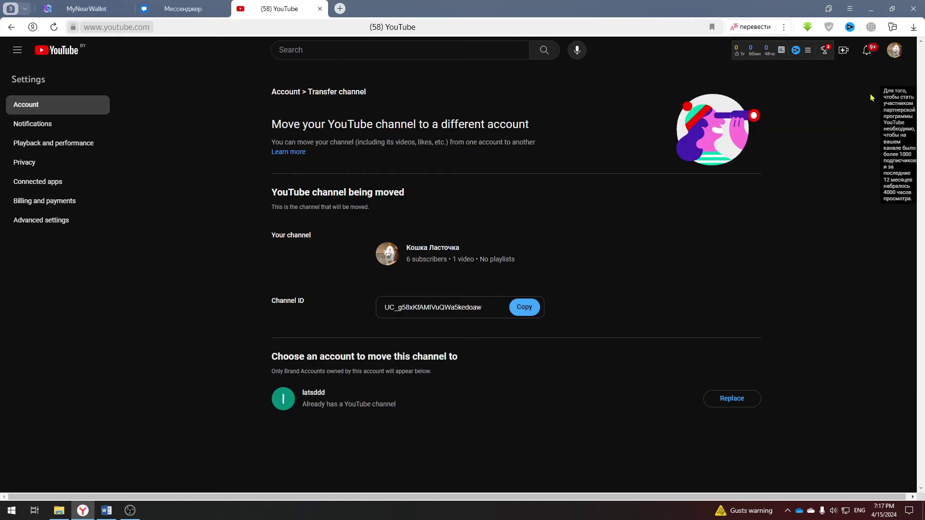
left_click(72, 220)
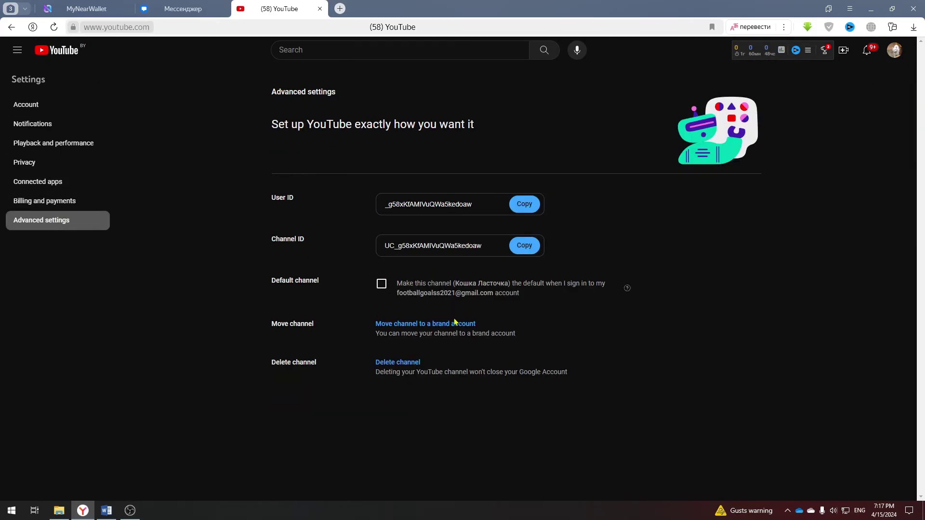
left_click(454, 324)
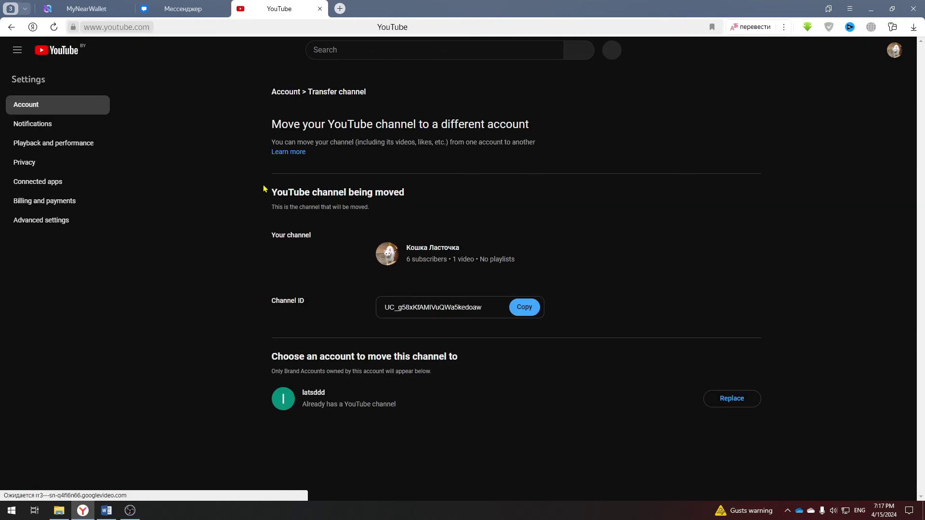
Follow the help articles on moving channels to the Google Account Brand Accounts page.
left_click(296, 154)
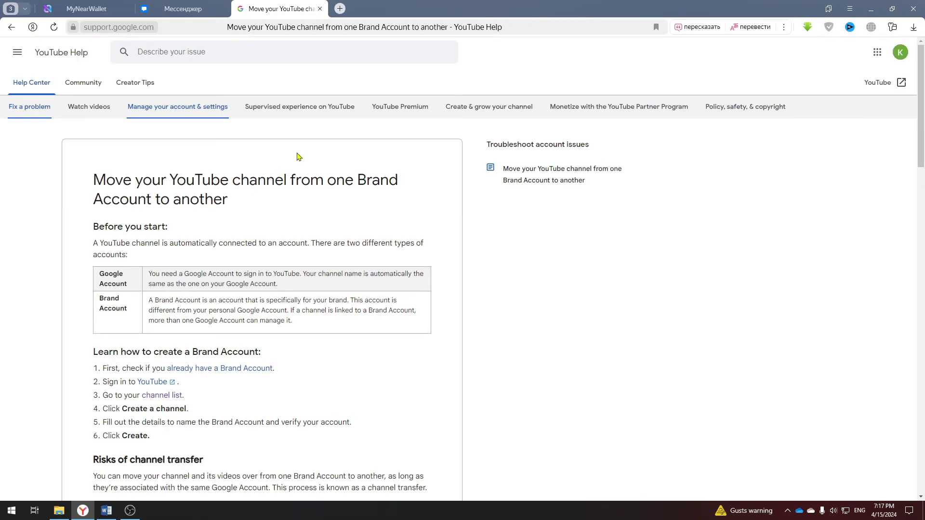
left_click(236, 369)
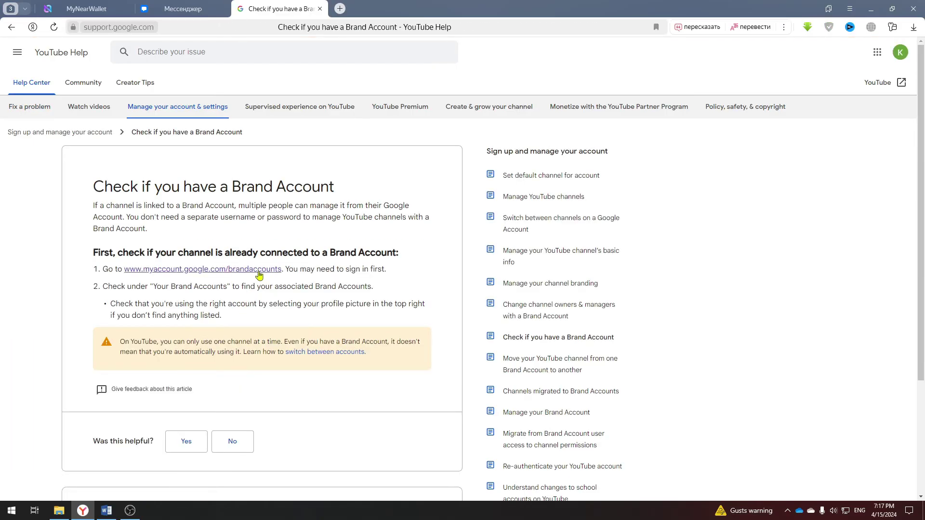
left_click(254, 276)
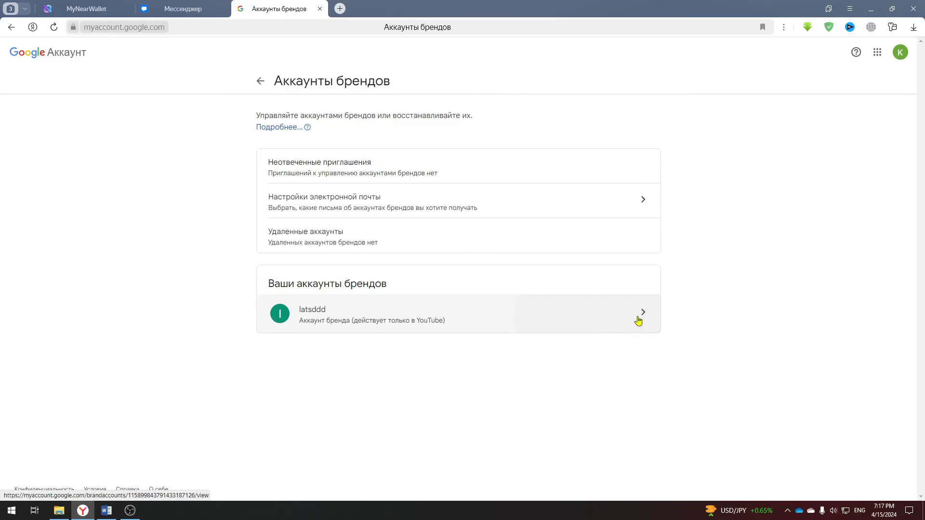
Open the latsddd Brand Account's permission management and start adding a new user.
left_click(639, 320)
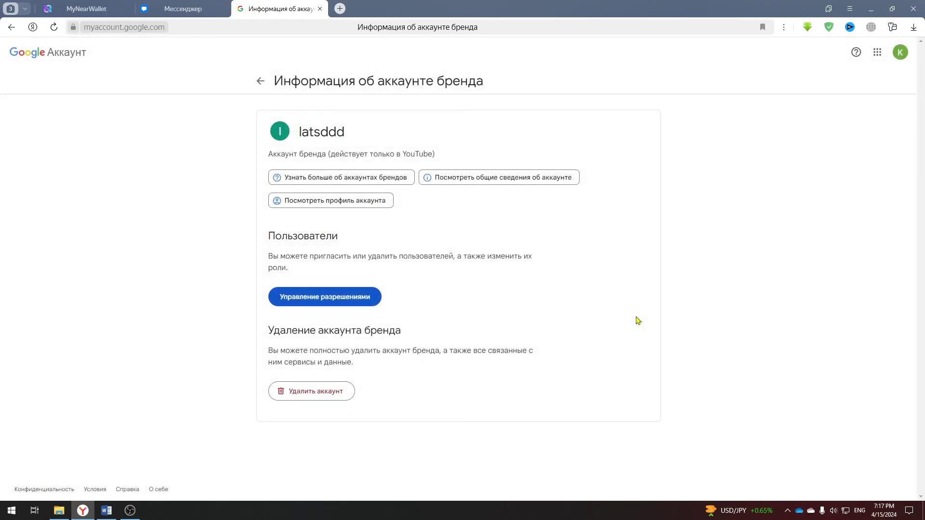
left_click(335, 301)
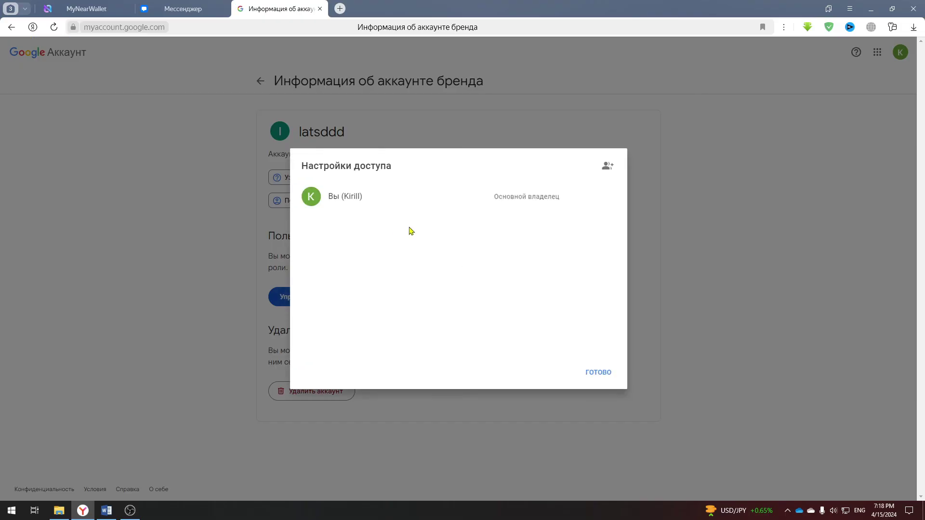
left_click(607, 166)
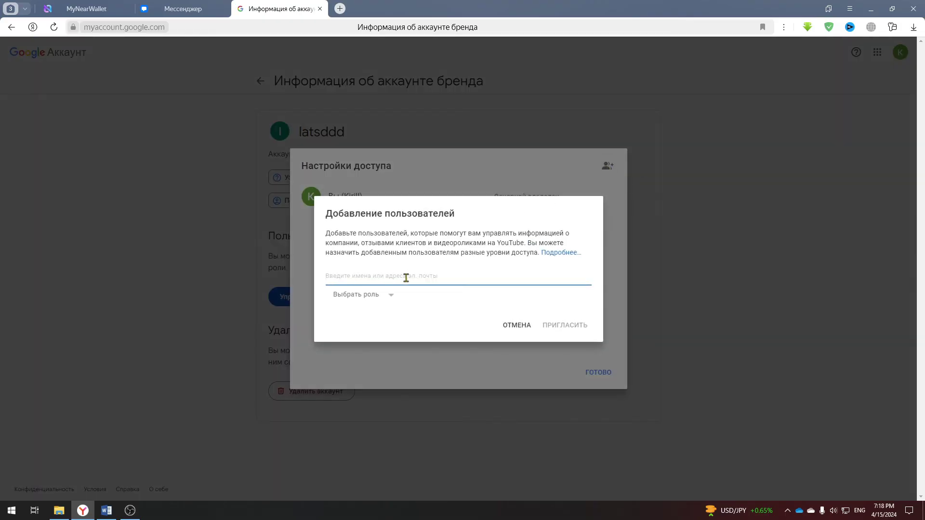
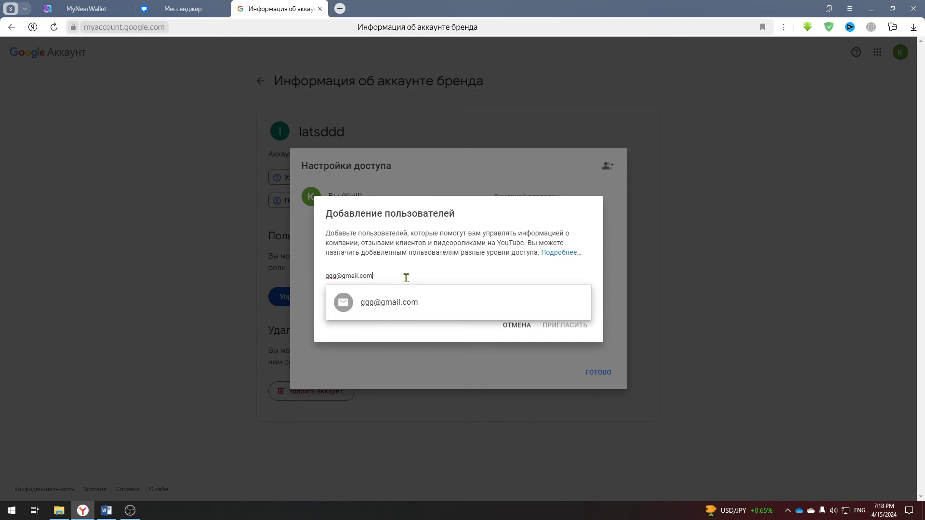
Invite the new user's e-mail address with the Владелец (Owner) role.
left_click(405, 303)
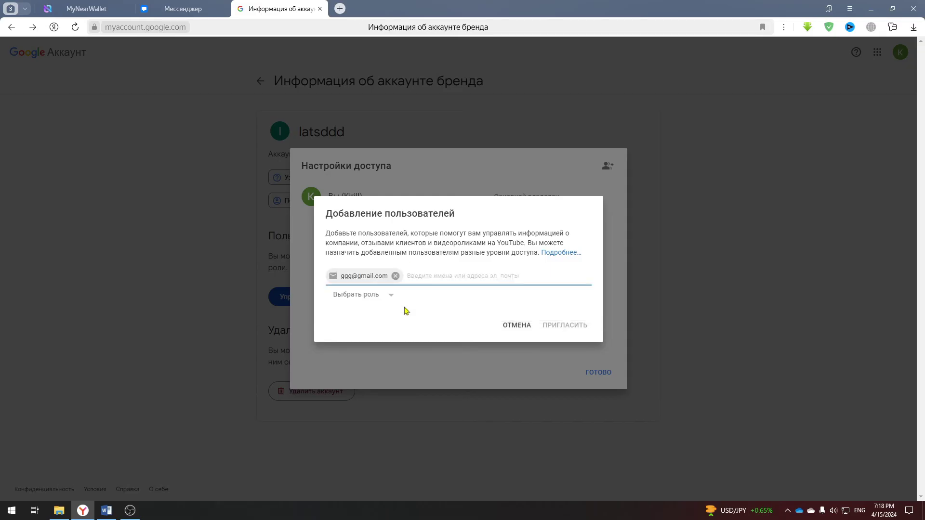
left_click(396, 299)
left_click(365, 311)
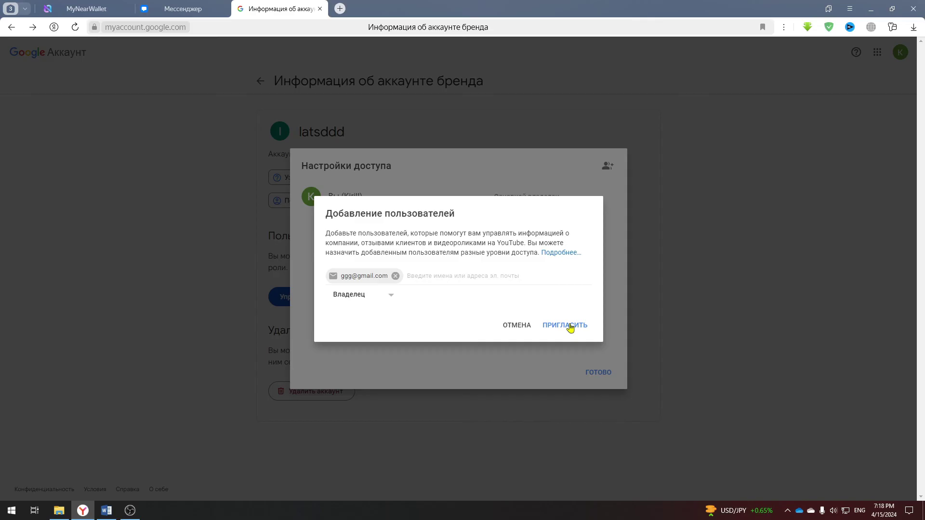
left_click(515, 325)
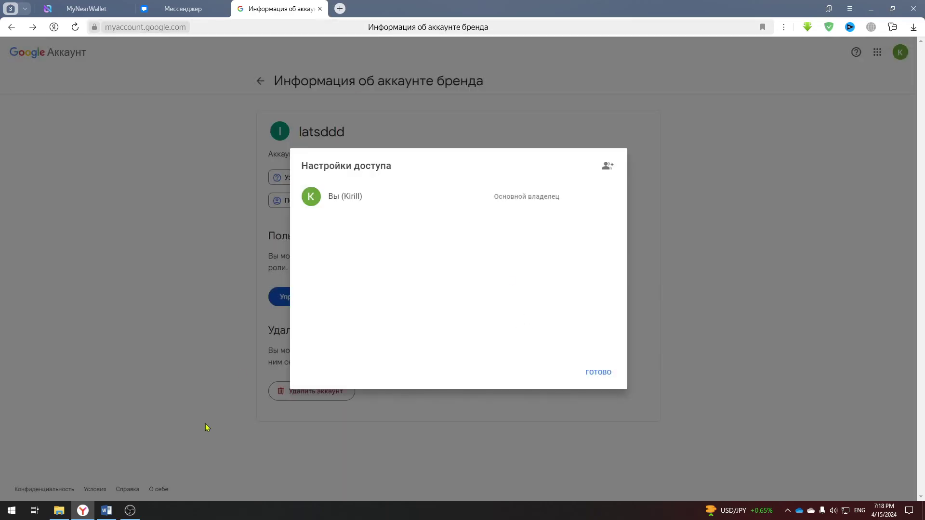